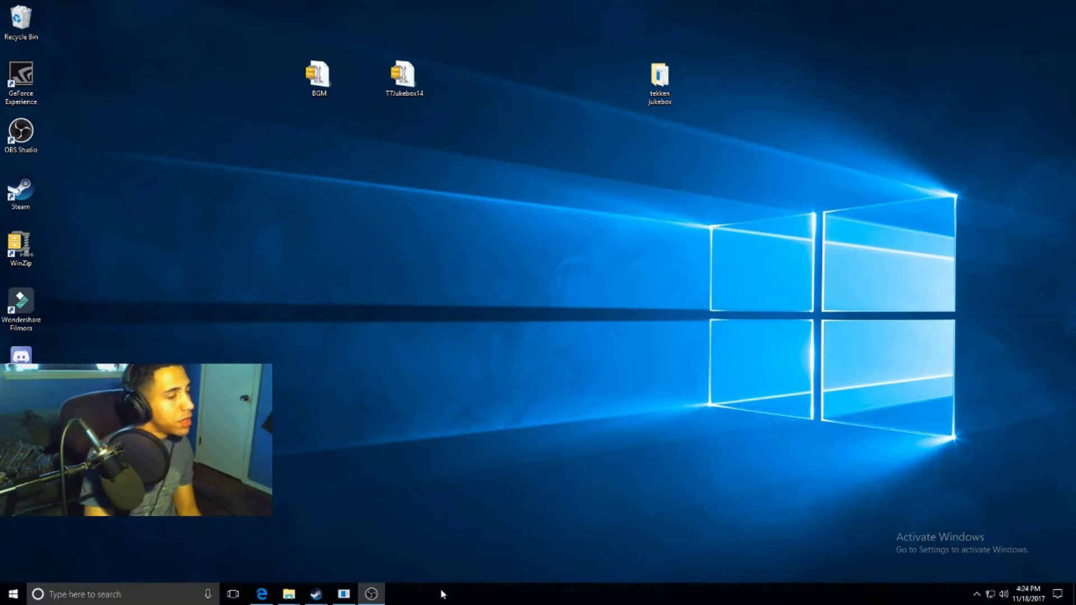
# Step: Switch to the browser and review the Tekken 7 Jukebox Tool release post down to its tool and music pack downloads
pyautogui.click(262, 594)
pyautogui.scroll(10, 421, 313)
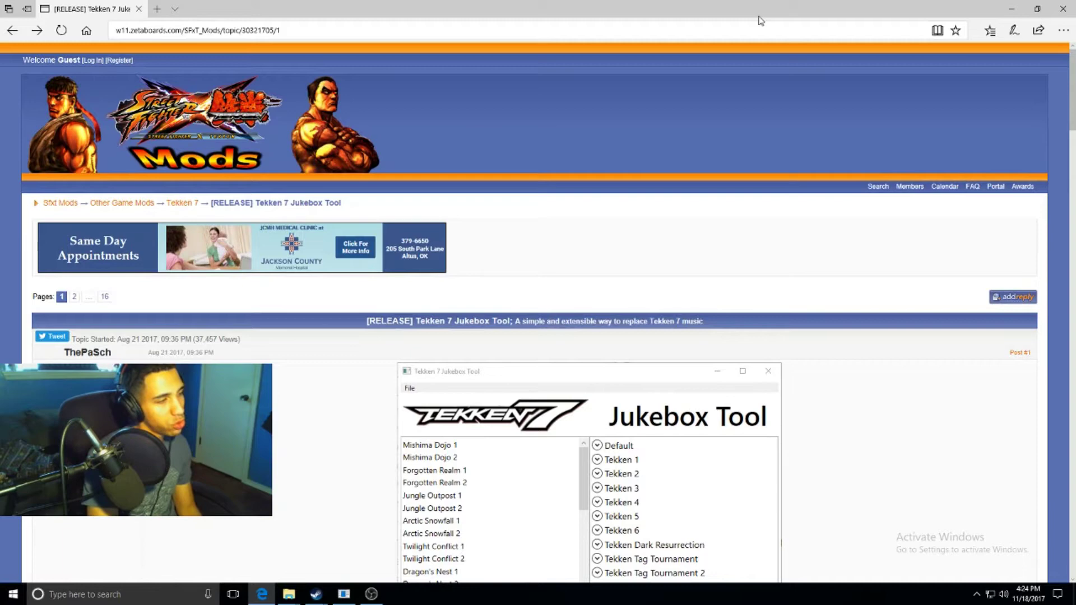
pyautogui.scroll(-3, 443, 247)
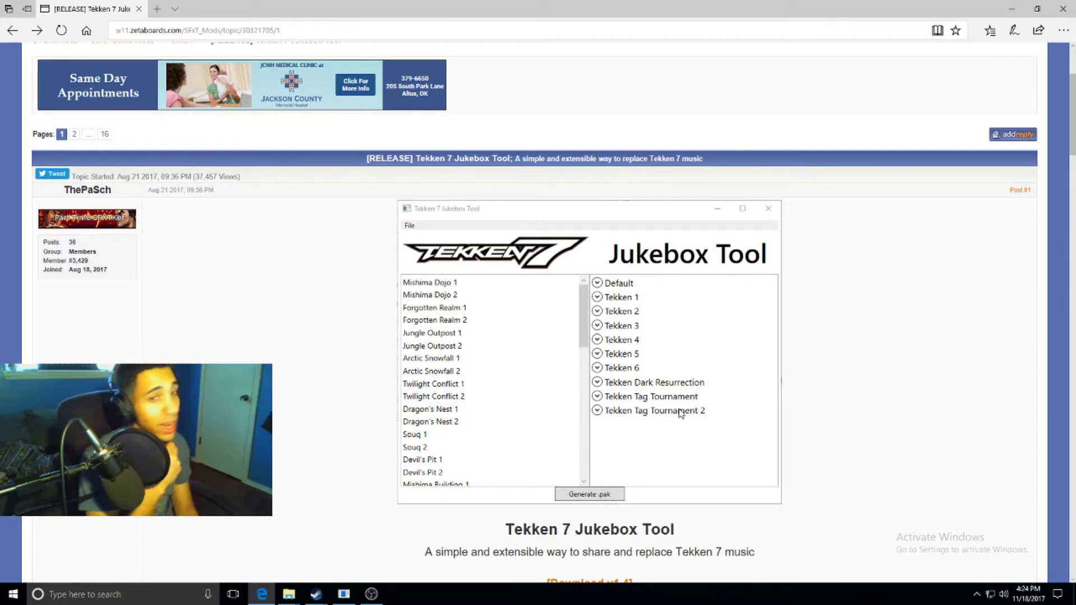
pyautogui.scroll(-3, 583, 494)
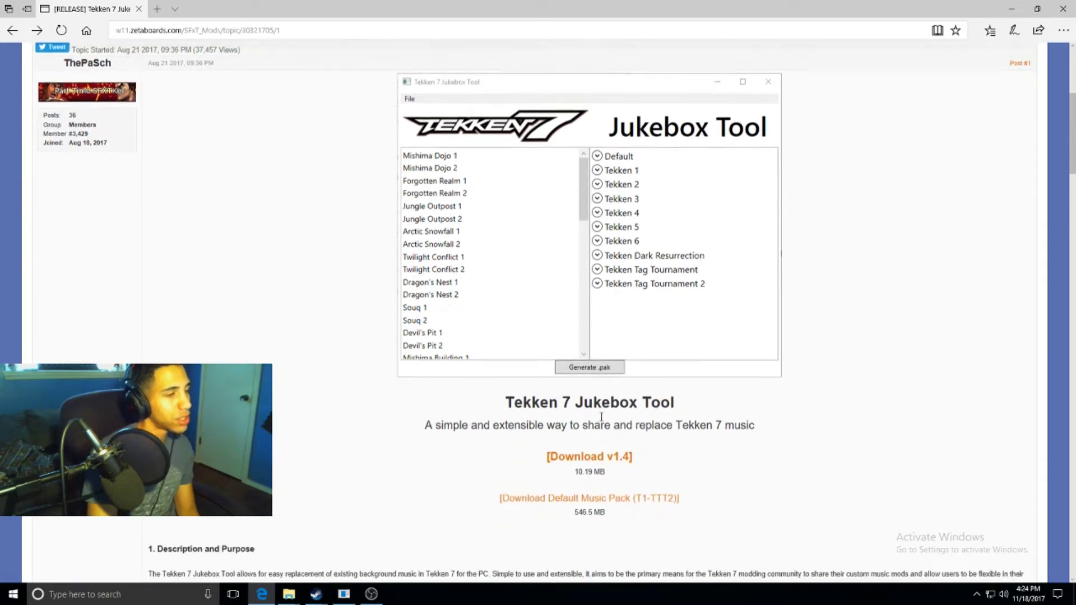
pyautogui.scroll(-2, 522, 362)
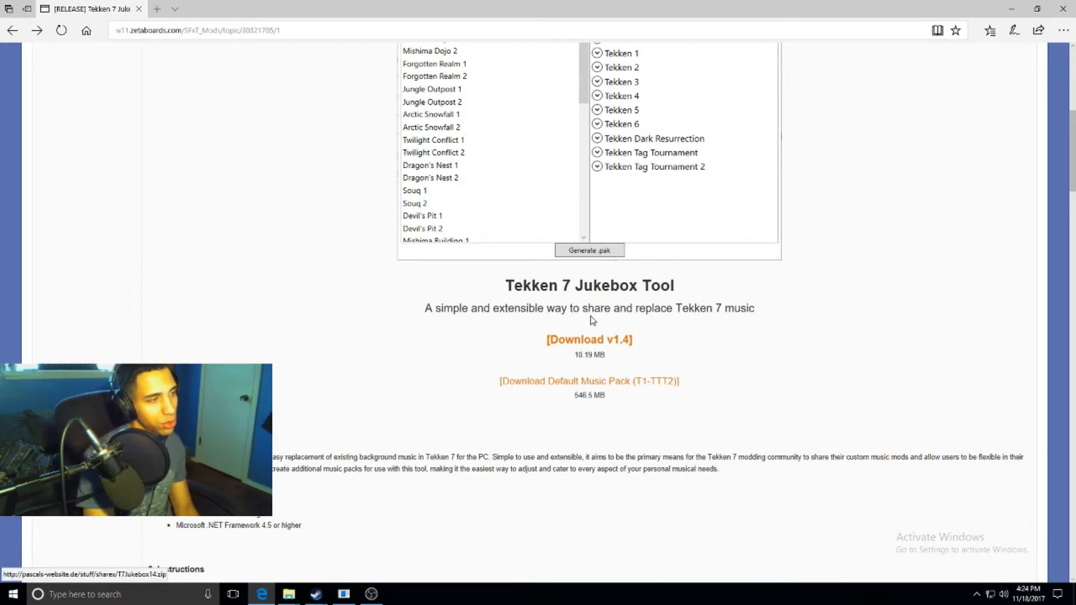
pyautogui.click(1011, 9)
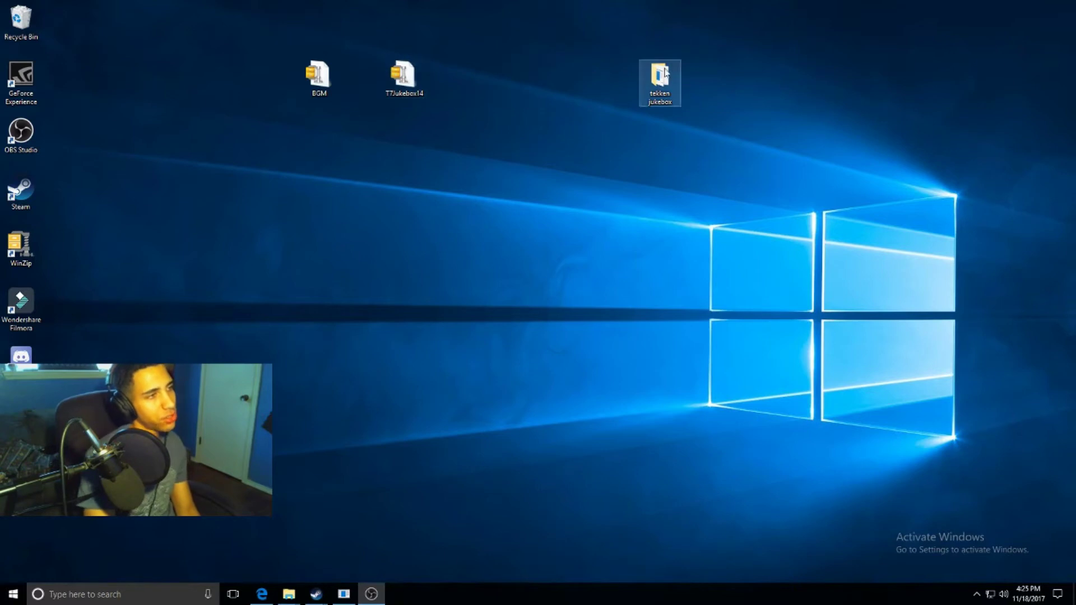
# Step: Open the tekken jukebox folder on the desktop, examine its extracted files and glance at the running Jukebox Tool
pyautogui.doubleClick(654, 89)
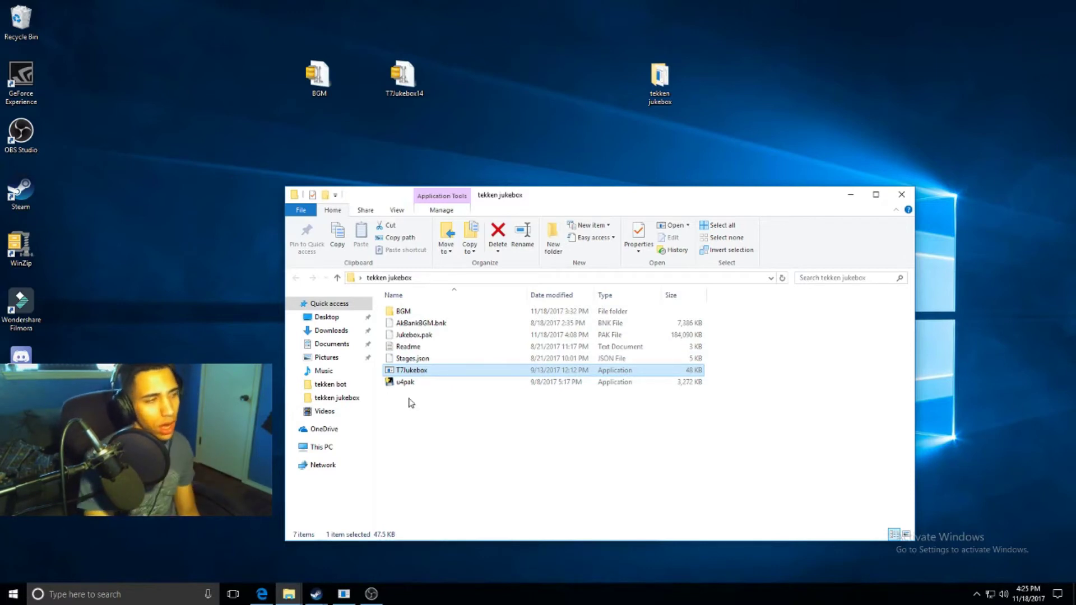
pyautogui.click(451, 382)
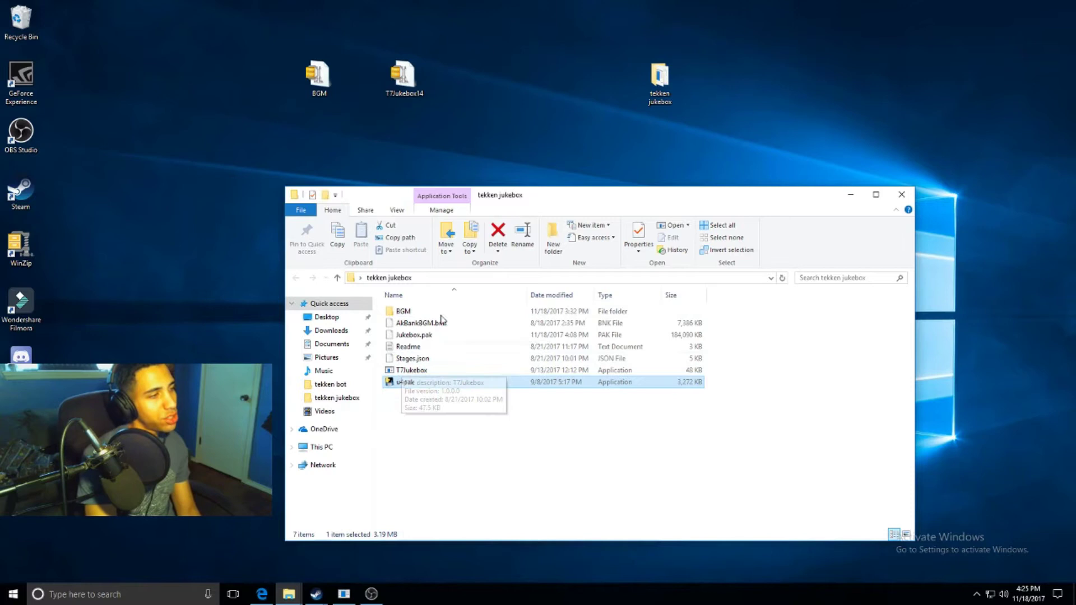
pyautogui.click(344, 594)
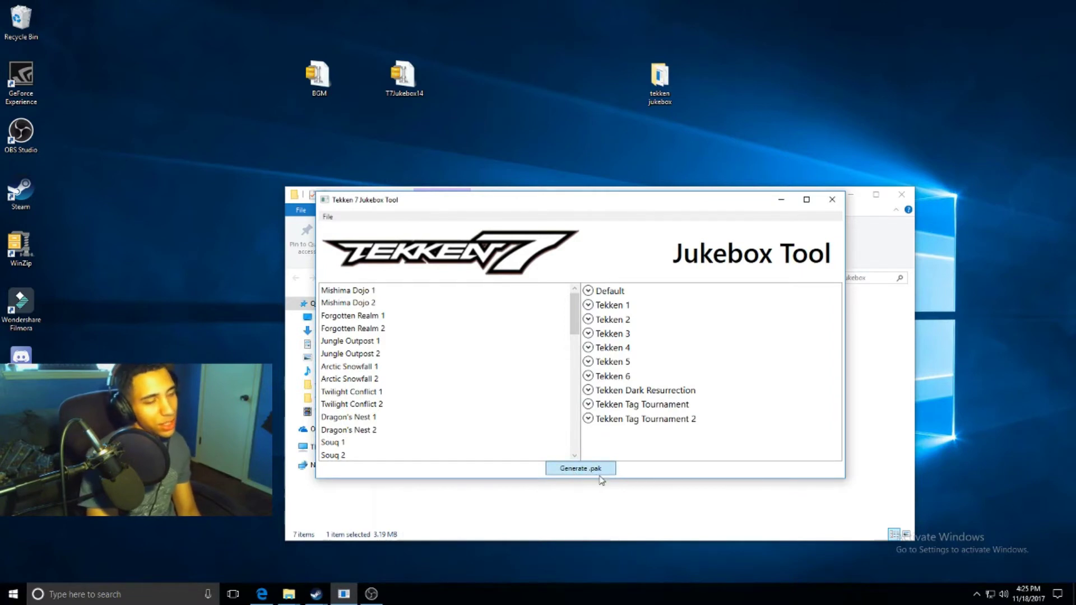
pyautogui.click(781, 200)
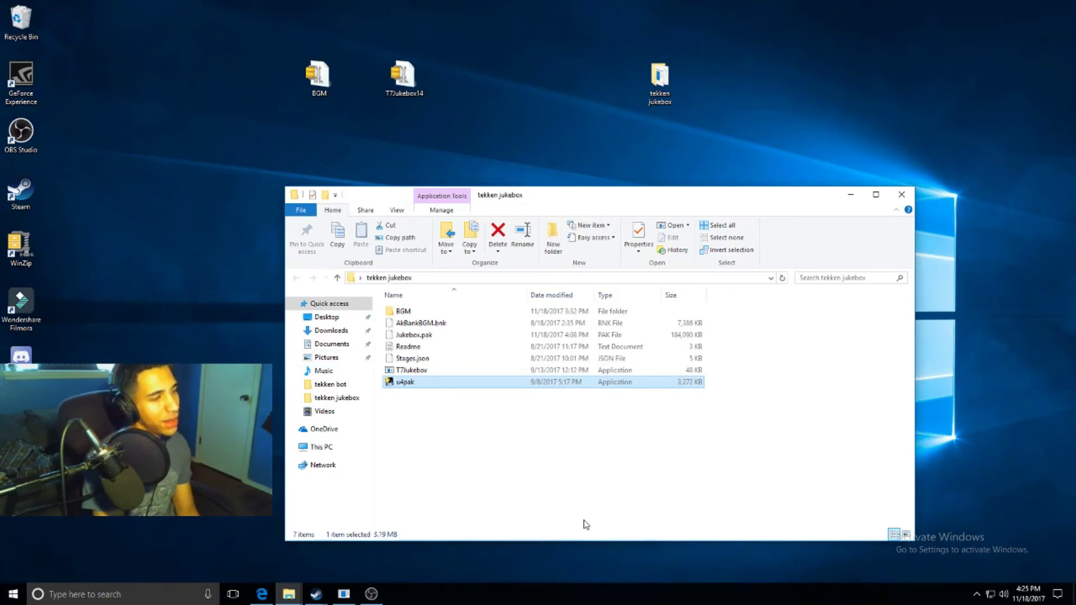
# Step: Examine the game music folders inside the BGM folder of tekken jukebox and put the folder window away
pyautogui.click(331, 78)
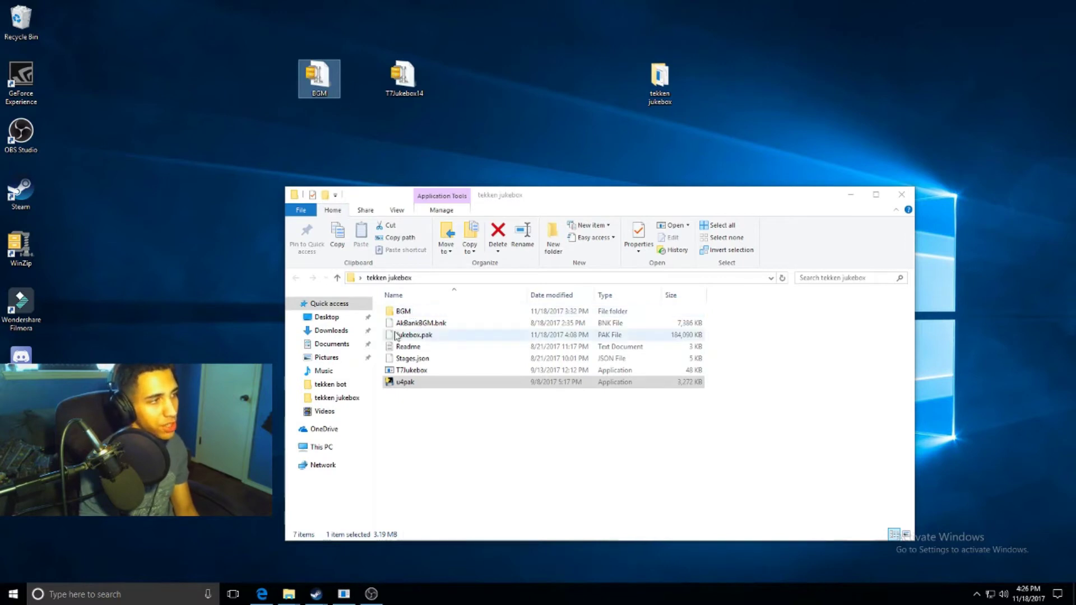
pyautogui.doubleClick(399, 314)
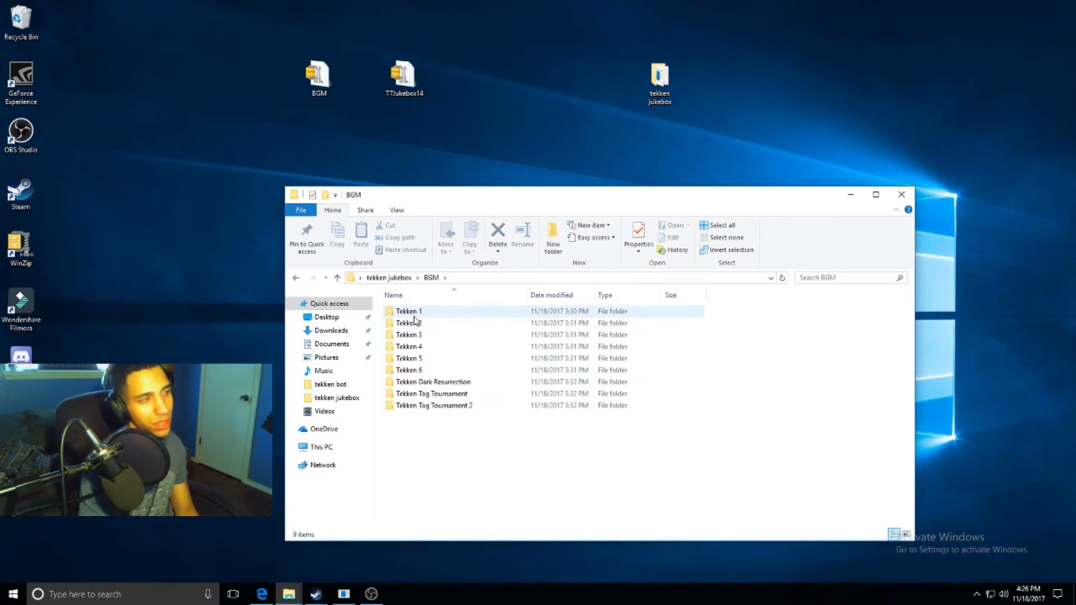
pyautogui.click(854, 200)
# Step: Switch to the Tekken 7 Jukebox Tool, select the Mishima Dojo 1 stage and browse the Tekken 1 tracks
pyautogui.click(344, 594)
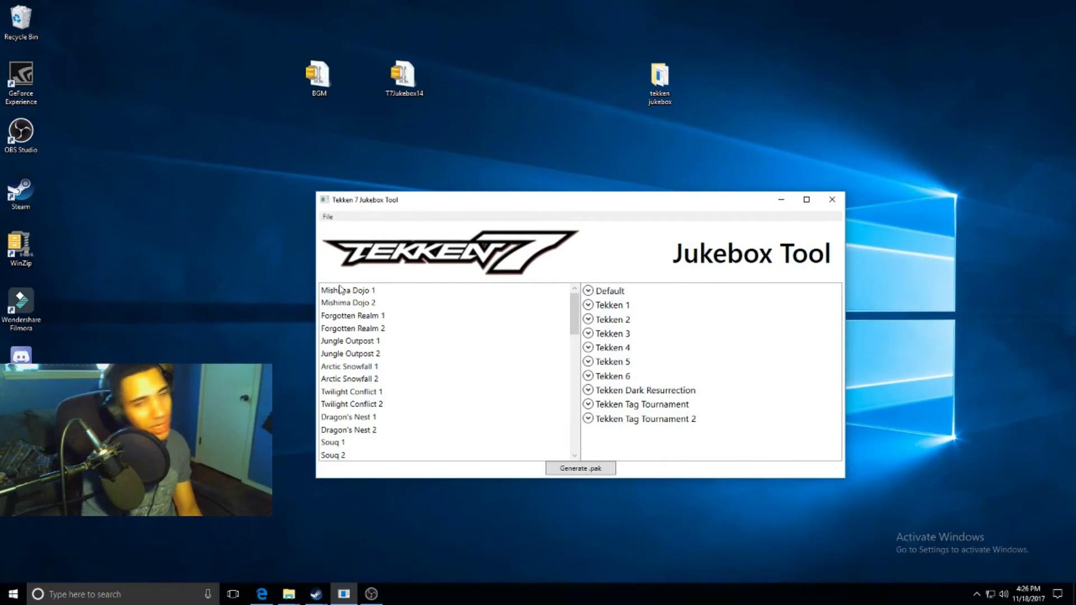
pyautogui.click(369, 292)
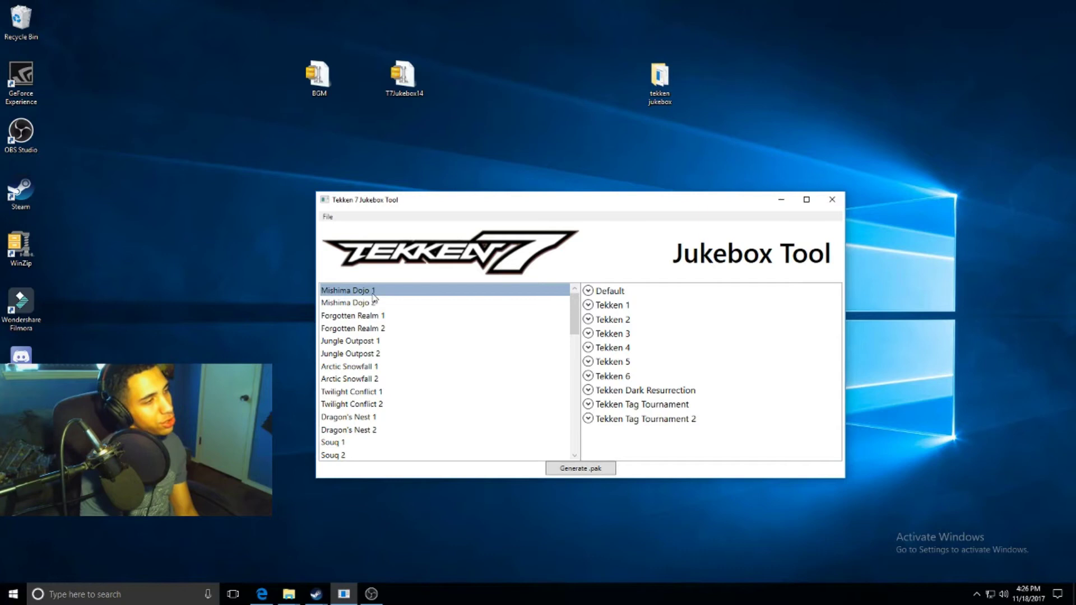
pyautogui.click(617, 308)
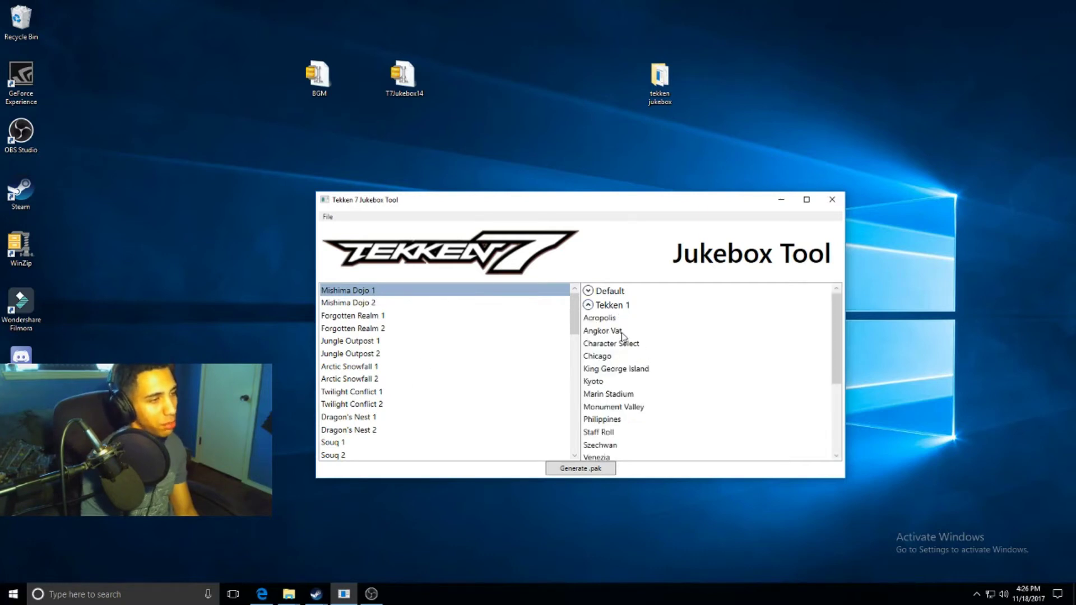
pyautogui.scroll(-3, 624, 339)
pyautogui.scroll(3, 628, 383)
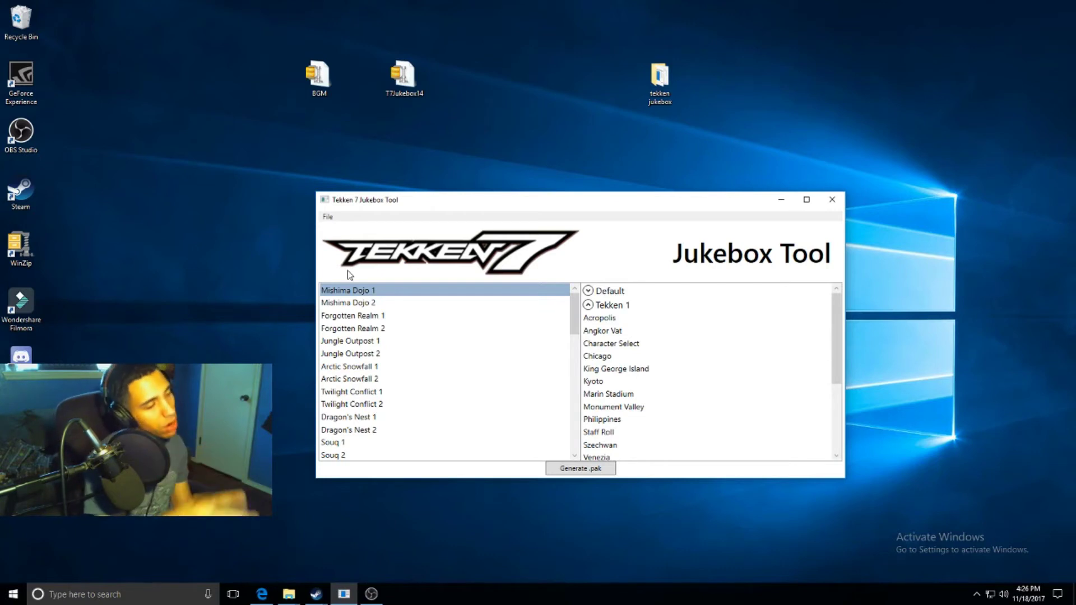
# Step: Choose the Kazuya PSX track from the Tekken 2 music as the replacement for Mishima Dojo 1
pyautogui.click(359, 306)
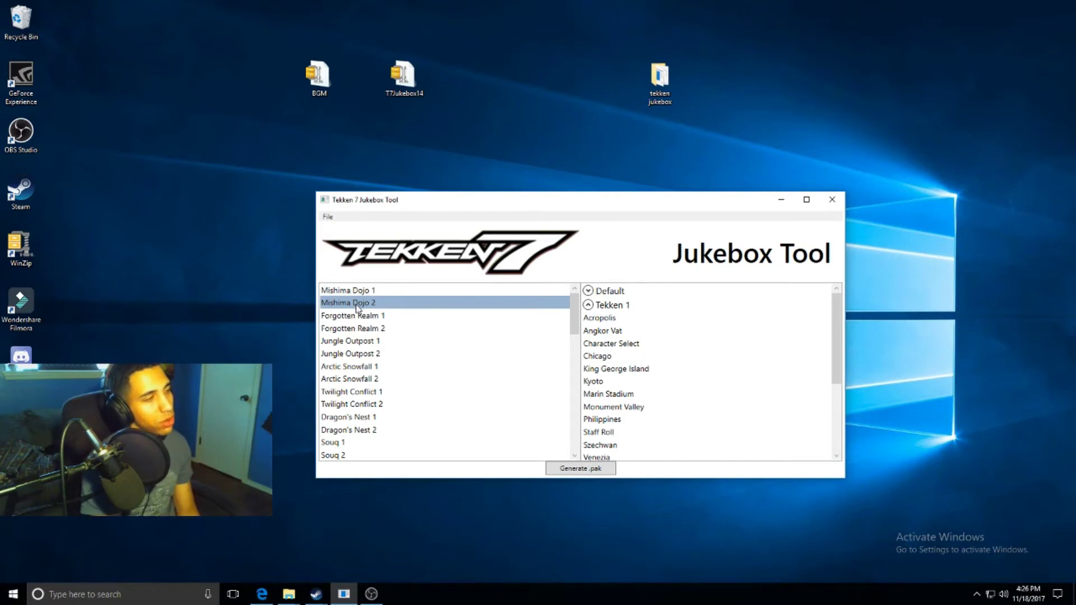
pyautogui.click(371, 294)
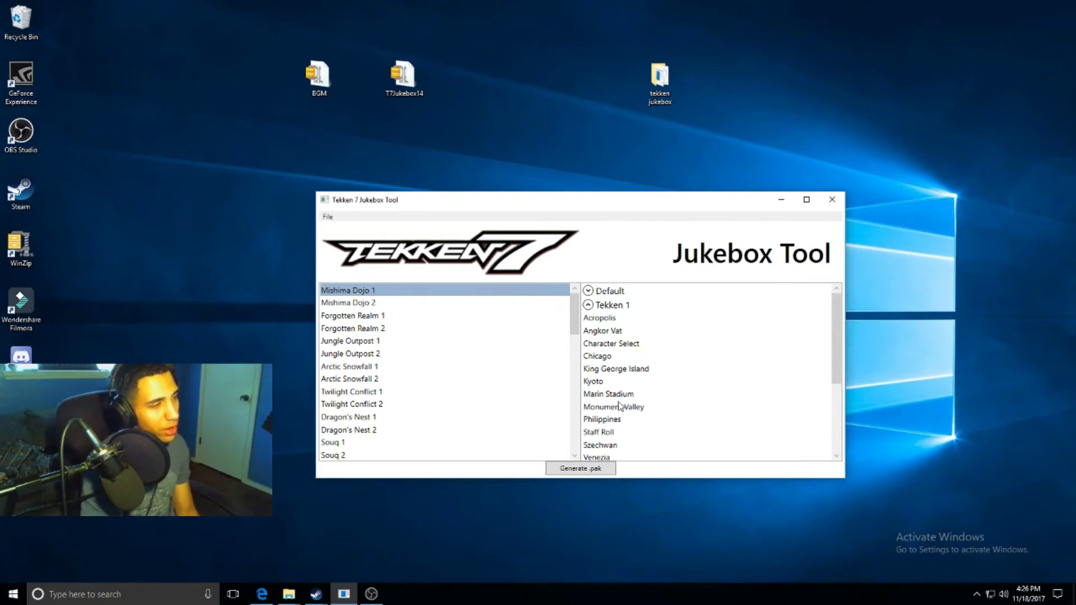
pyautogui.scroll(-3, 619, 409)
pyautogui.scroll(3, 619, 412)
pyautogui.click(616, 307)
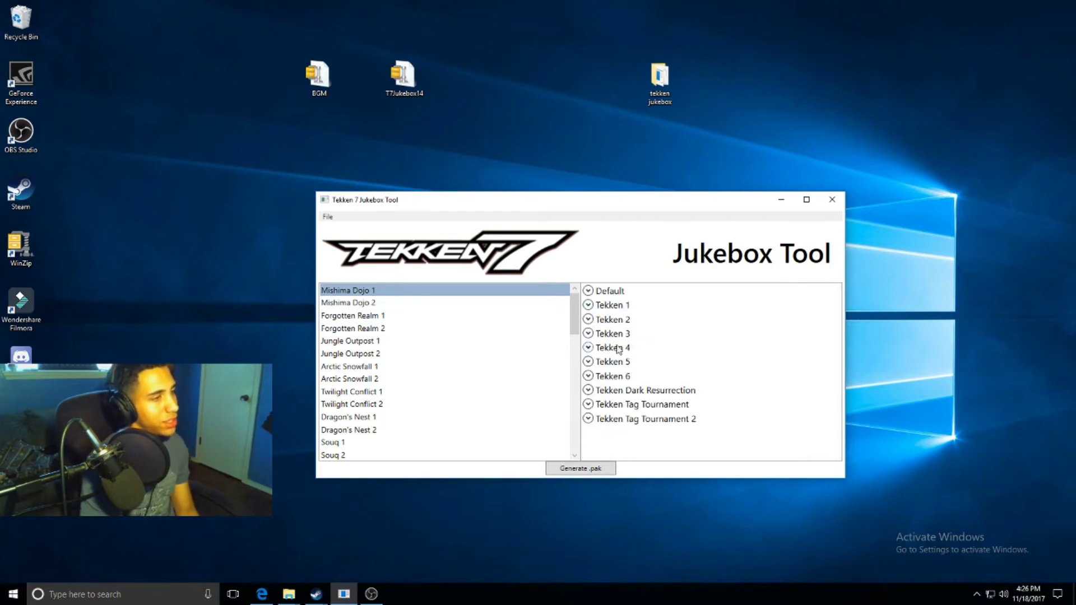
pyautogui.click(616, 320)
pyautogui.scroll(-2, 612, 381)
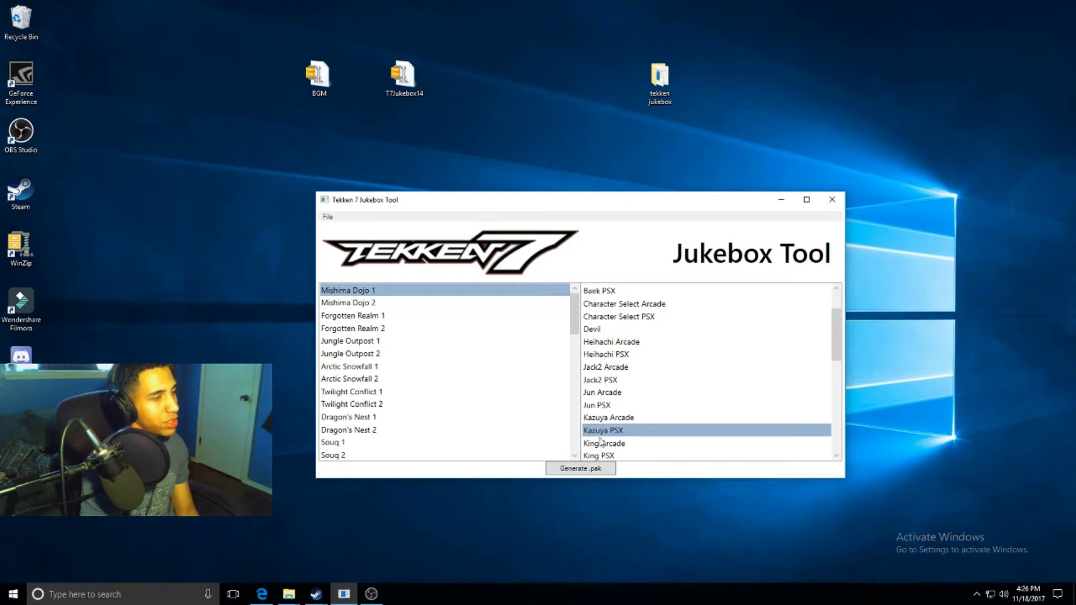
pyautogui.scroll(-1, 601, 432)
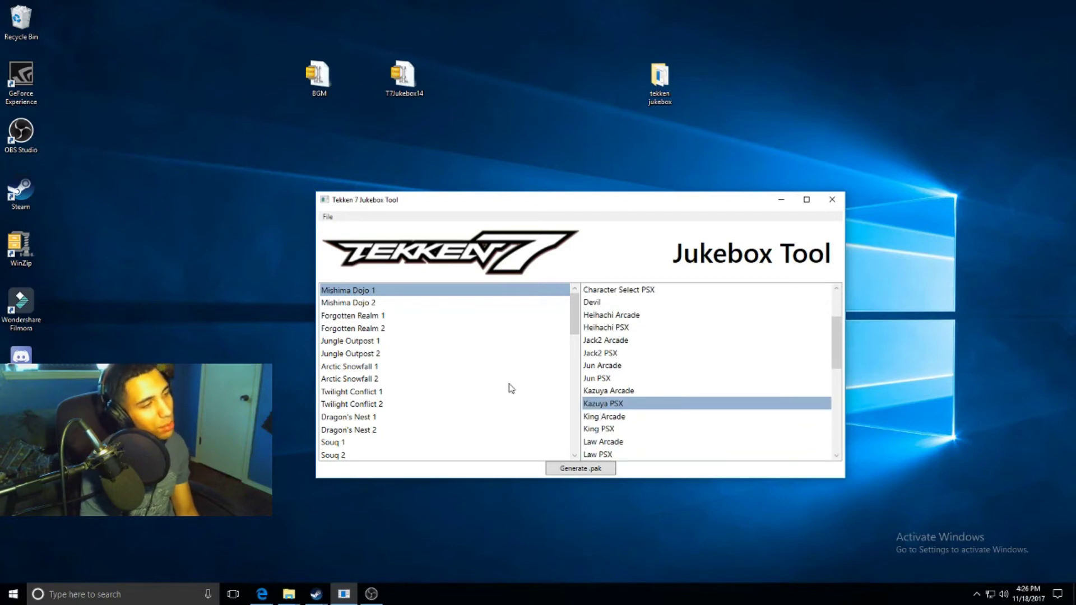
# Step: Compare the Mishima Dojo 1 and Mishima Dojo 2 entries and review the rest of the stage list through Credits
pyautogui.click(368, 302)
pyautogui.click(367, 296)
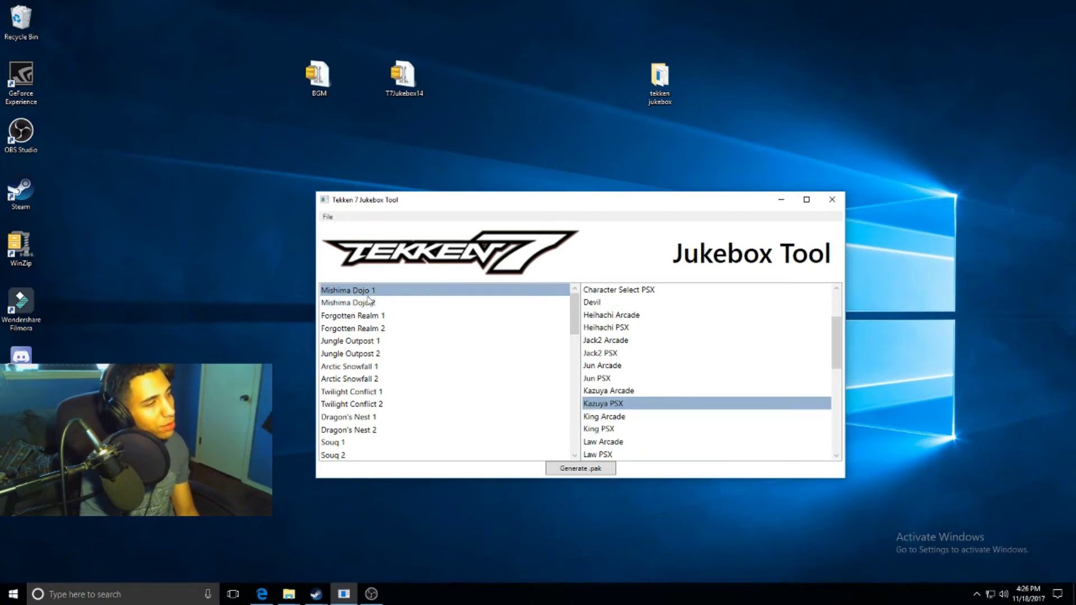
pyautogui.click(369, 301)
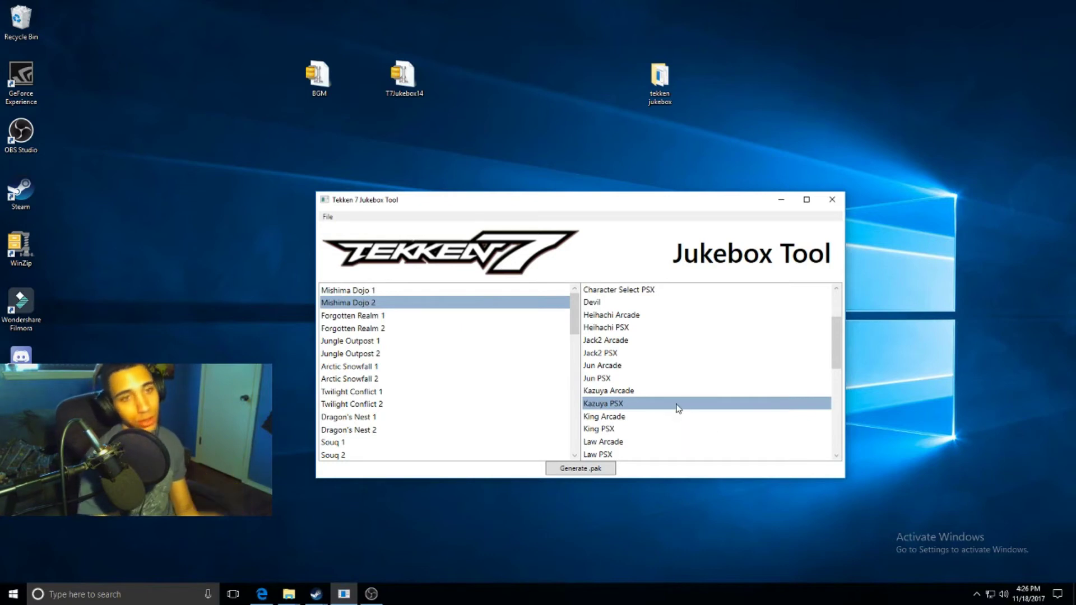
pyautogui.scroll(-15, 358, 334)
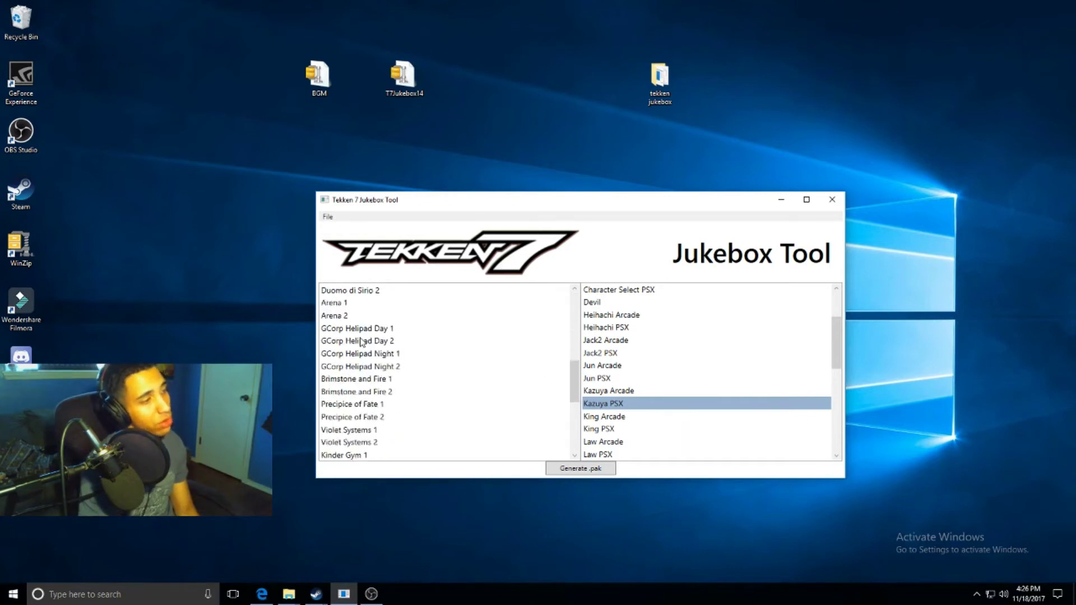
pyautogui.scroll(2, 621, 399)
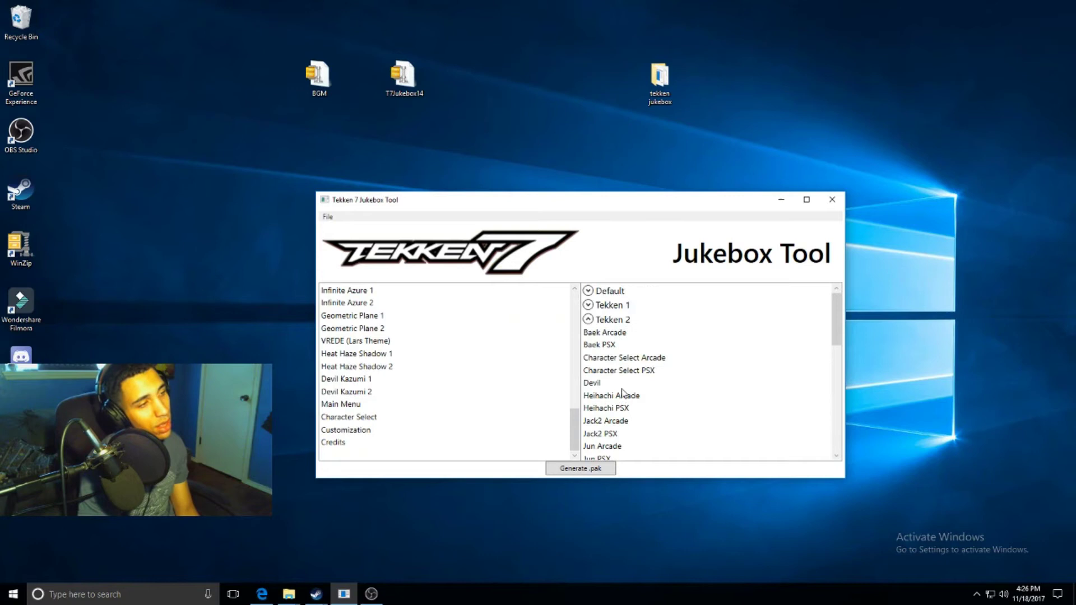
# Step: Collapse the Tekken 2 tracks and generate the Jukebox.pak file from the music selection
pyautogui.click(608, 322)
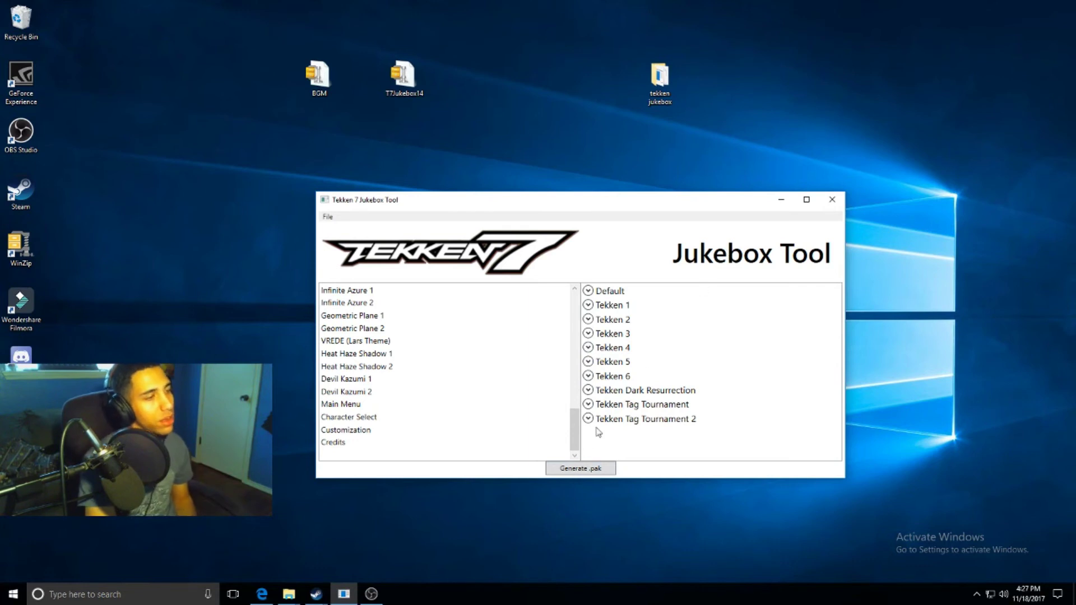
pyautogui.click(588, 472)
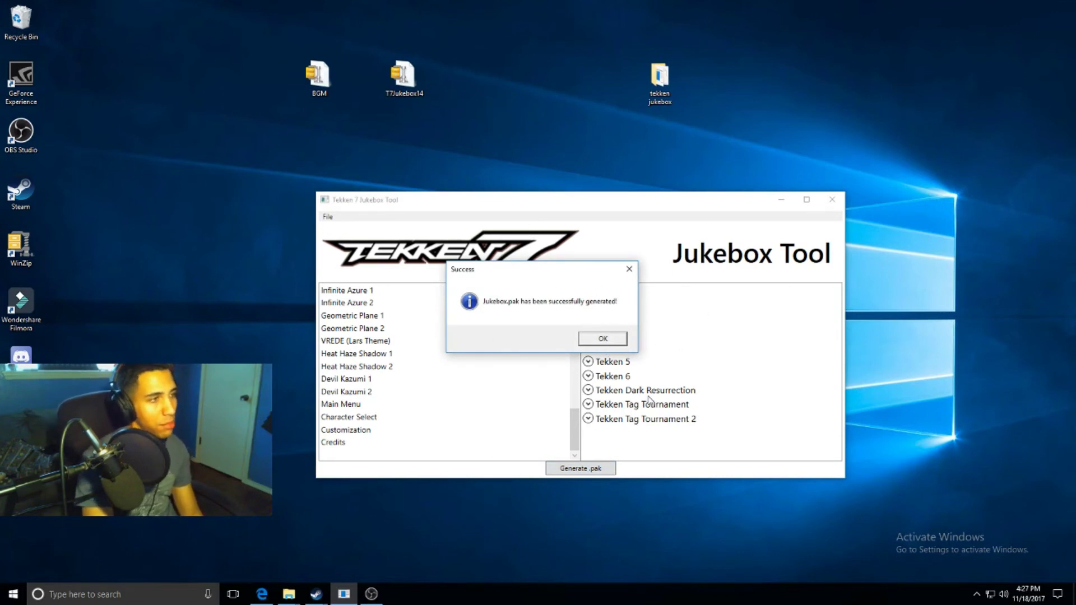
pyautogui.click(598, 343)
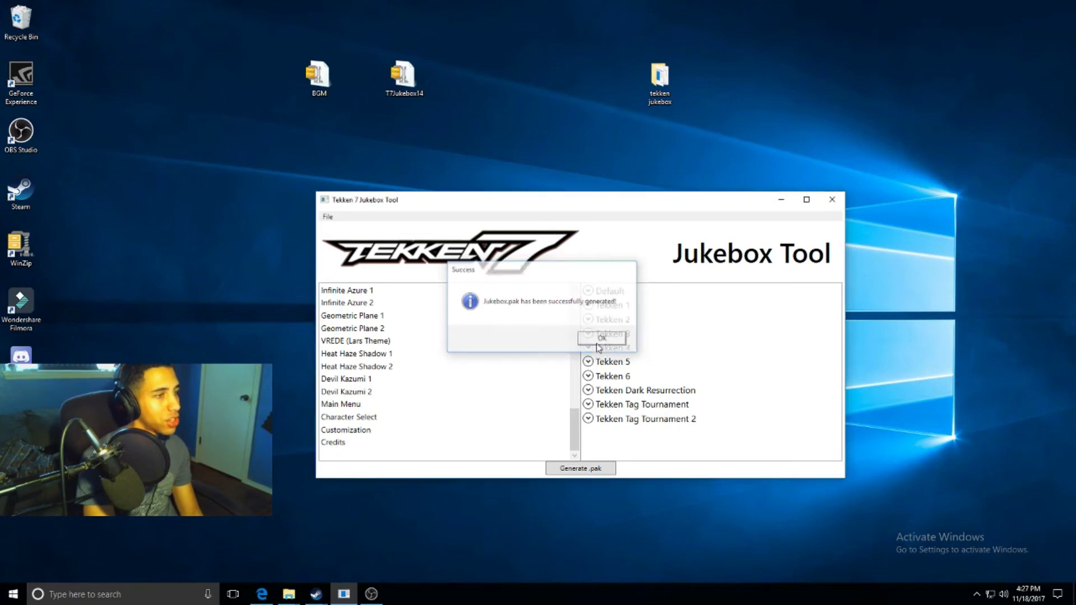
# Step: Move Jukebox.pak from the tekken jukebox folder to the desktop and minimize the folder and Jukebox Tool windows
pyautogui.doubleClick(660, 78)
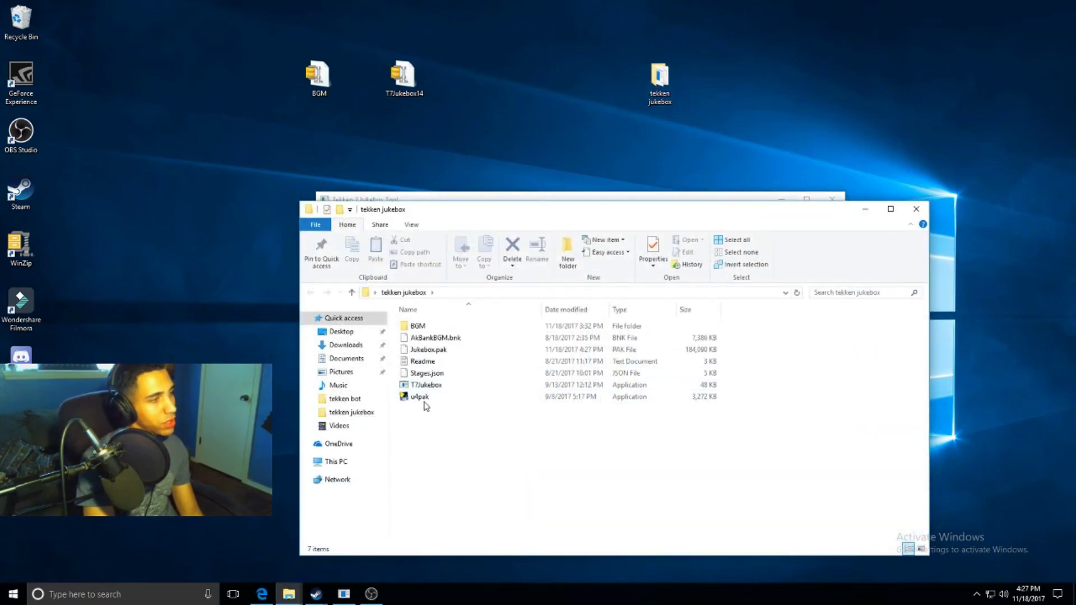
pyautogui.click(426, 350)
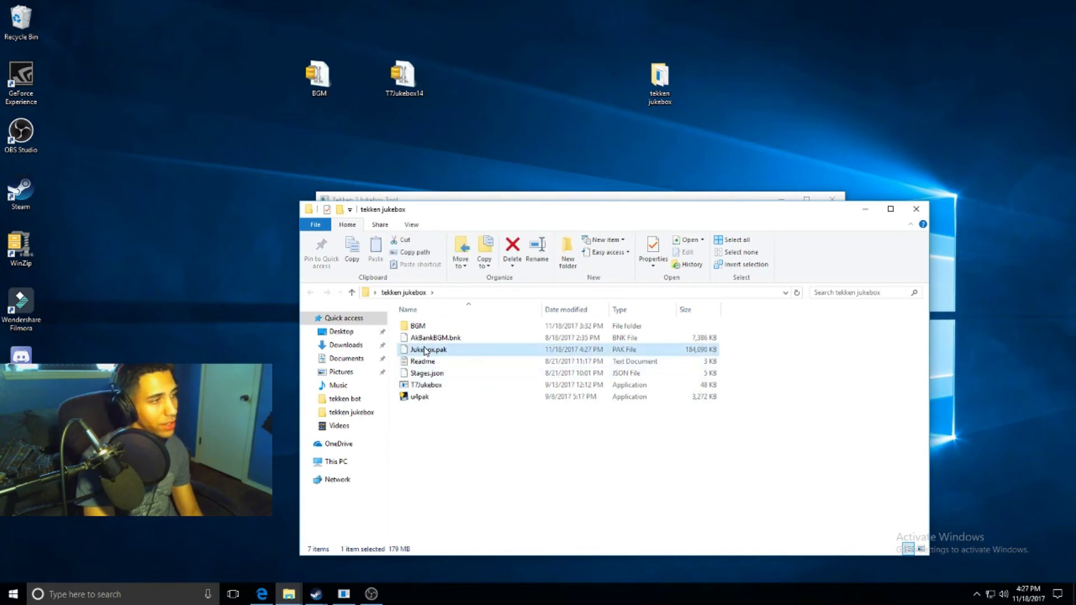
pyautogui.moveTo(427, 351); pyautogui.dragTo(660, 81)
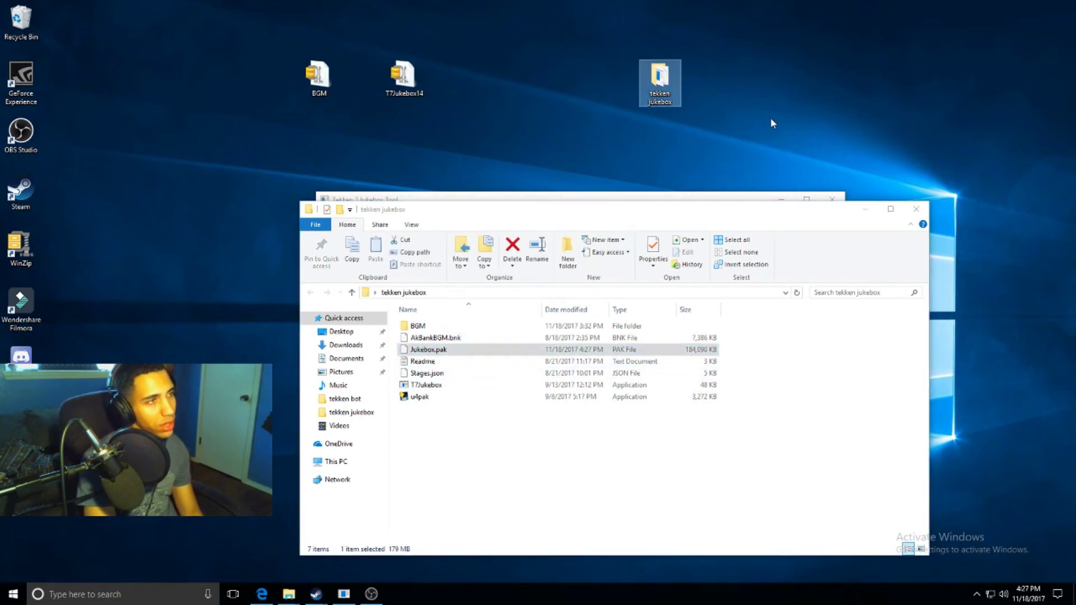
pyautogui.moveTo(772, 122); pyautogui.dragTo(767, 125)
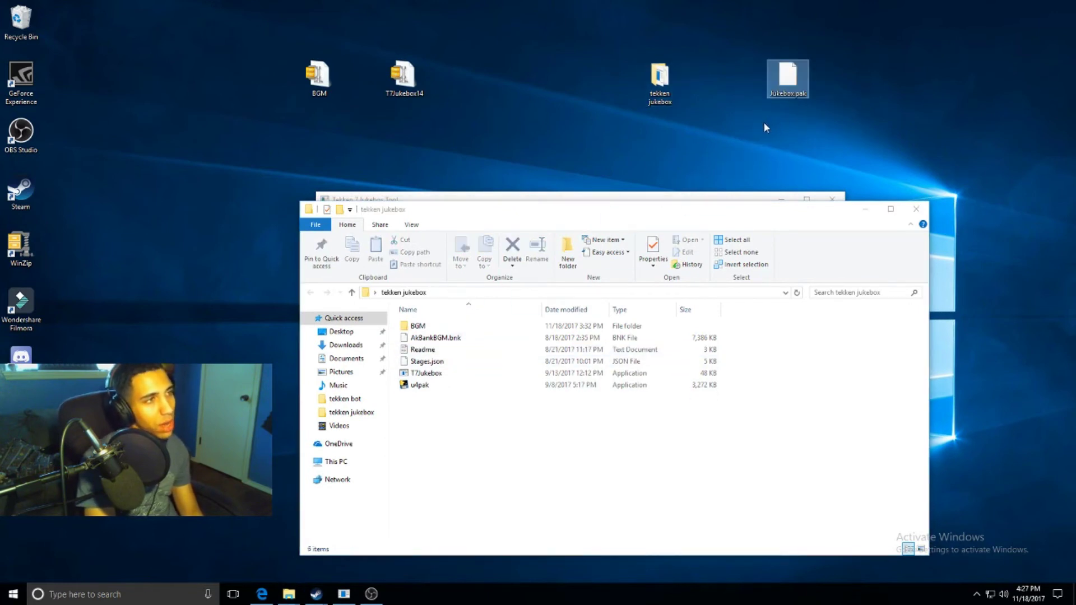
pyautogui.click(869, 207)
pyautogui.click(781, 200)
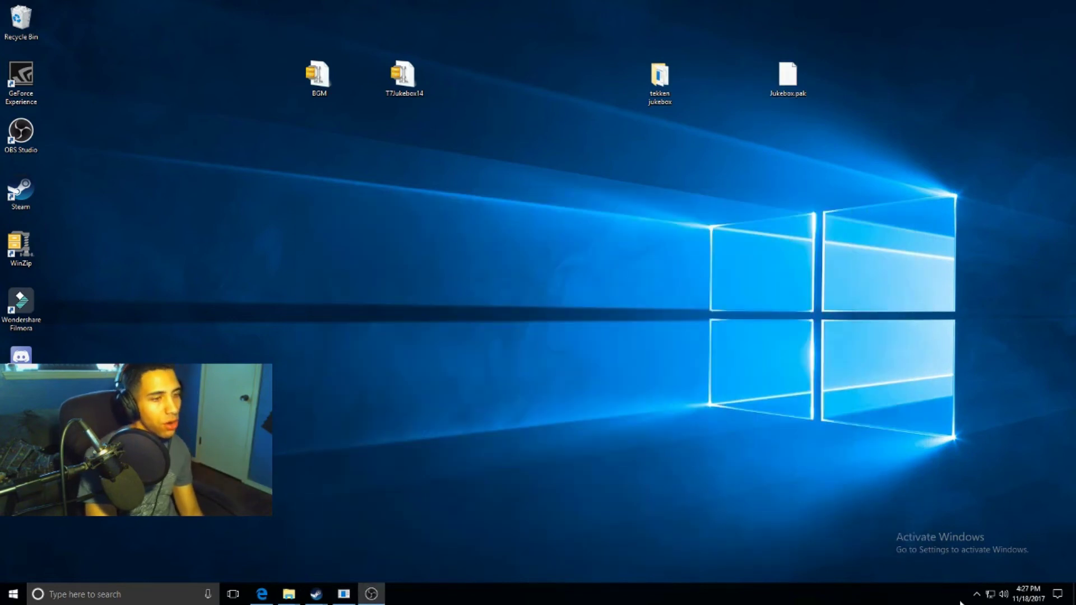
# Step: Switch to Steam and open its game library
pyautogui.click(976, 594)
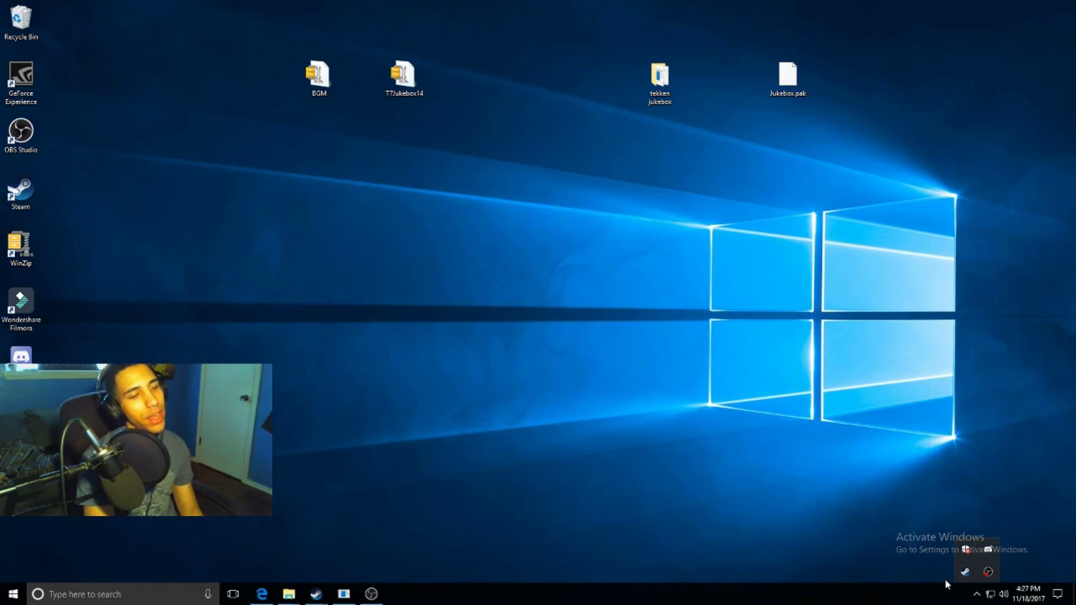
pyautogui.rightClick(963, 574)
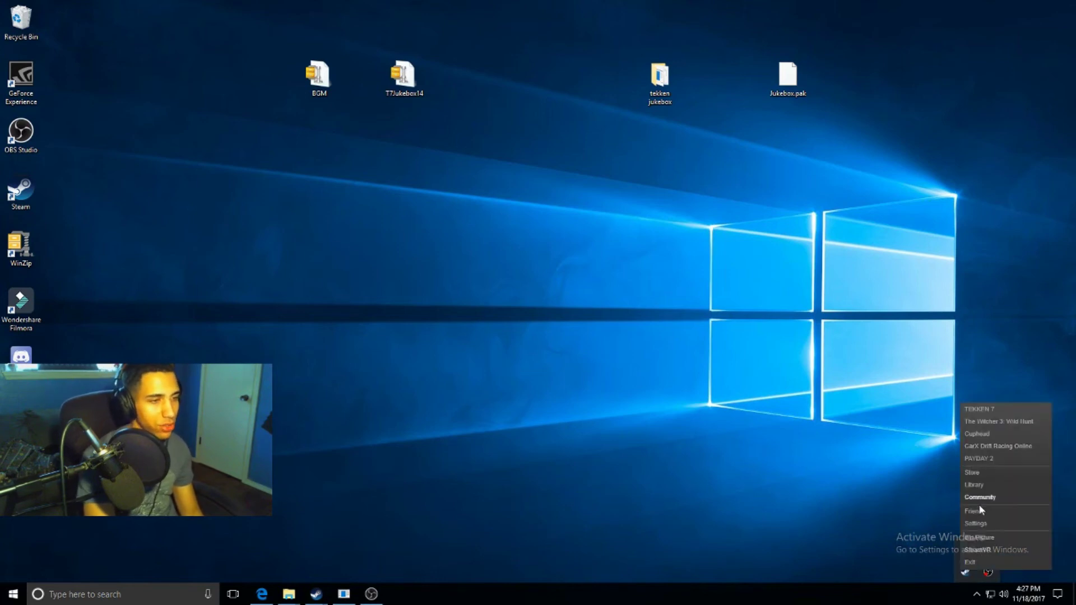
pyautogui.click(978, 489)
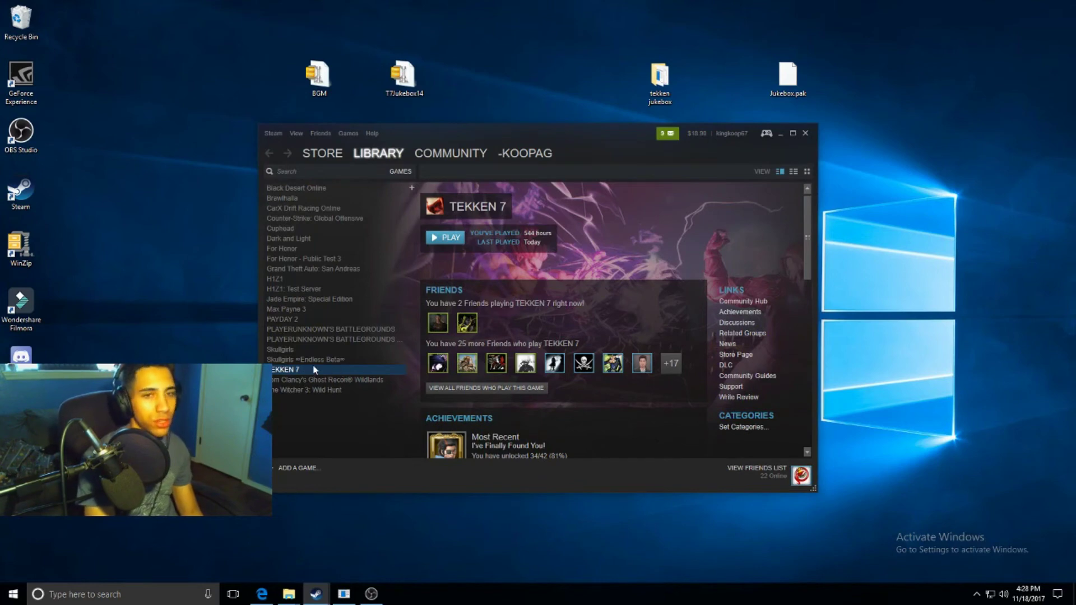
# Step: Open the properties of TEKKEN 7 in the game library and browse its local files to show the installation folder
pyautogui.moveTo(480, 136); pyautogui.dragTo(583, 109)
pyautogui.rightClick(401, 346)
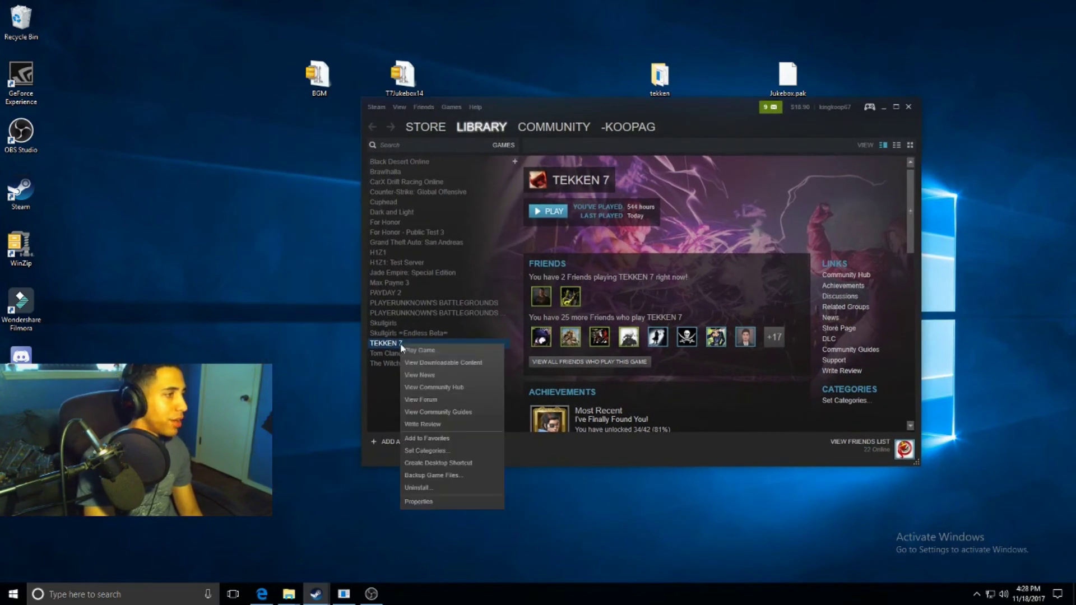
pyautogui.click(418, 502)
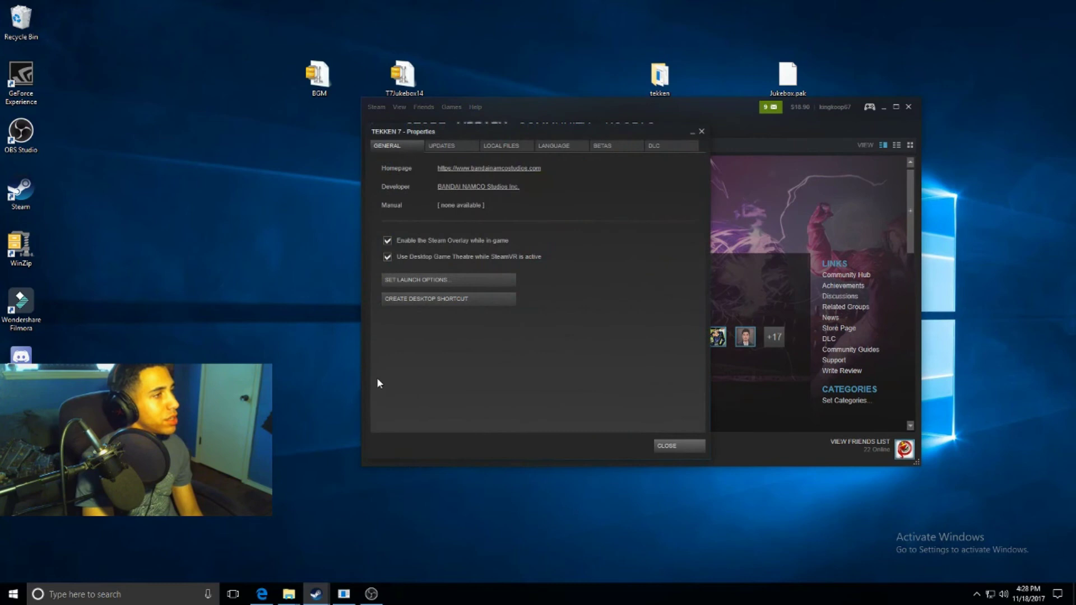
pyautogui.click(499, 145)
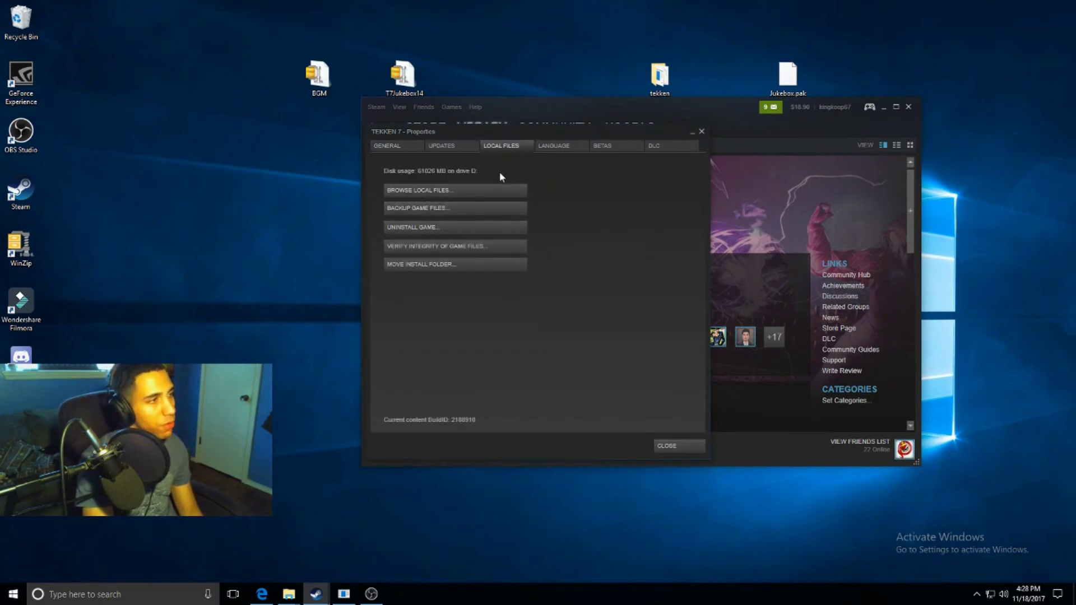
pyautogui.click(456, 190)
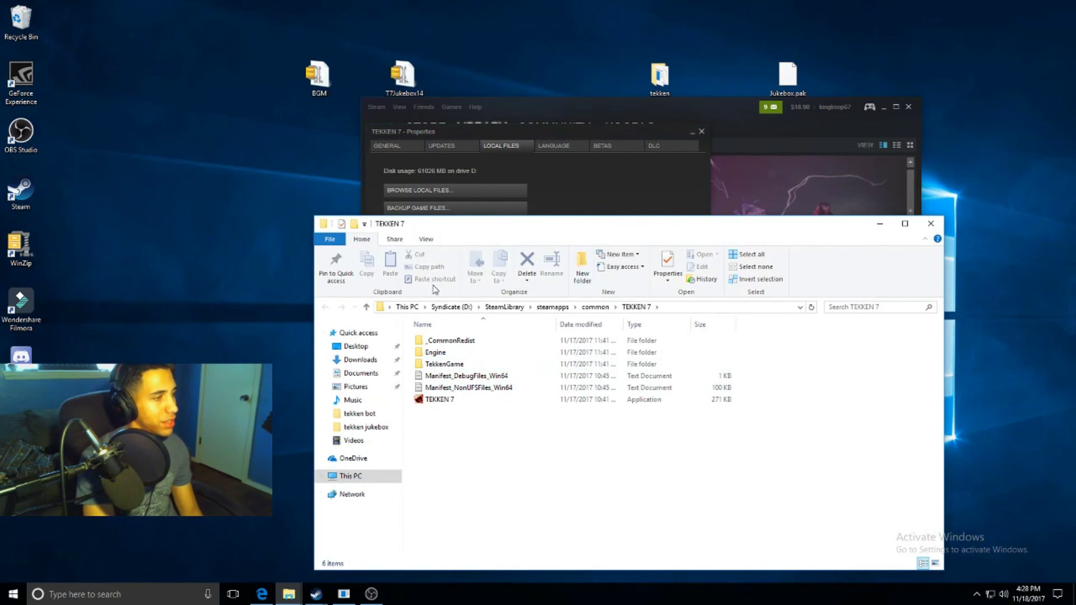
# Step: Inspect the ~mods folder inside TekkenGame, Content, Paks, and close the folder window and the TEKKEN 7 properties
pyautogui.doubleClick(450, 365)
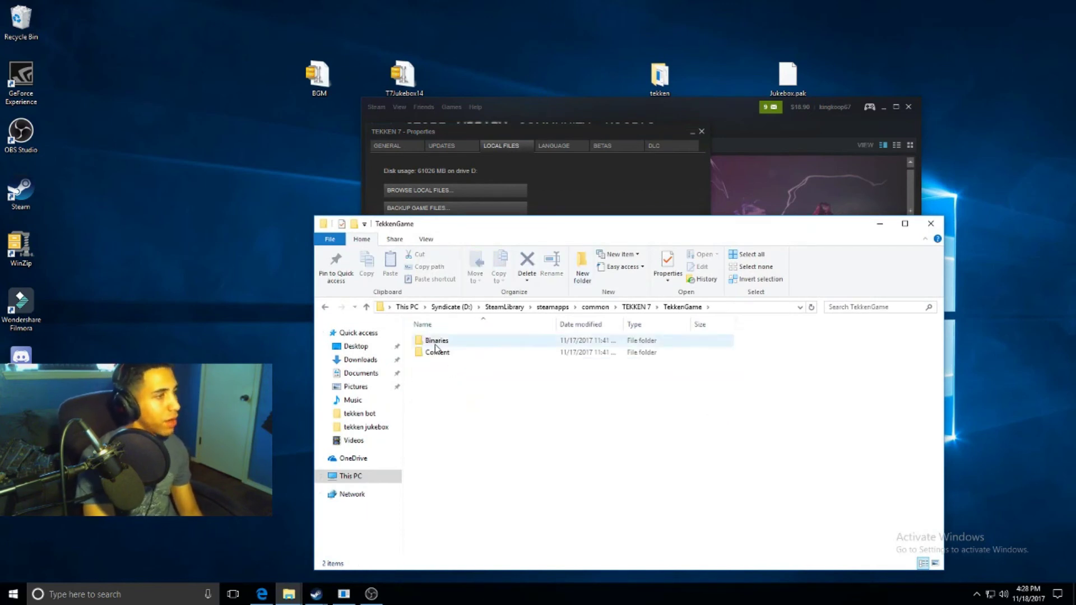
pyautogui.doubleClick(441, 353)
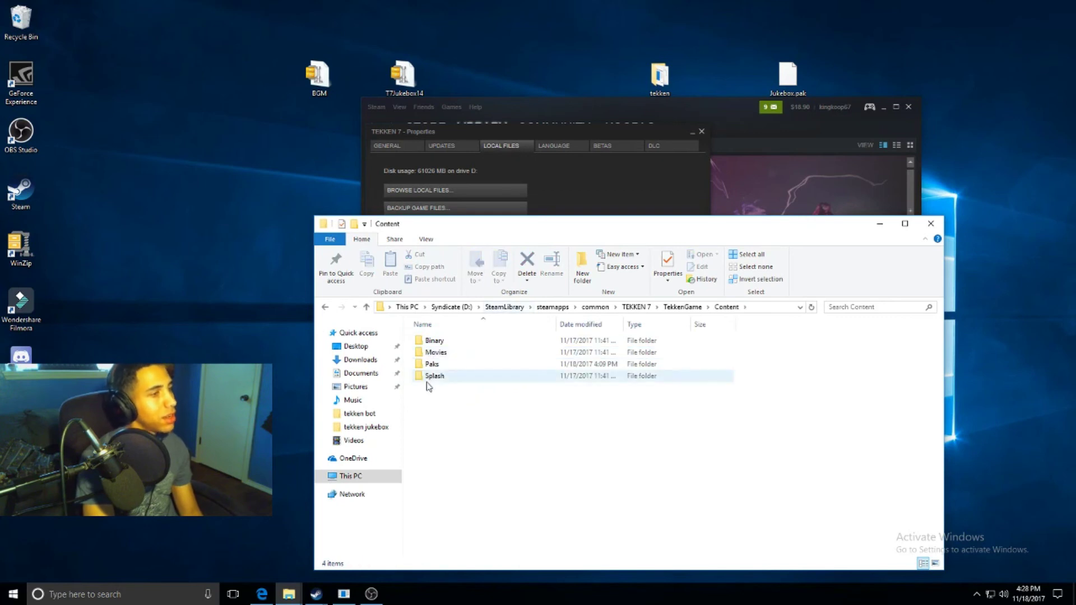
pyautogui.doubleClick(435, 365)
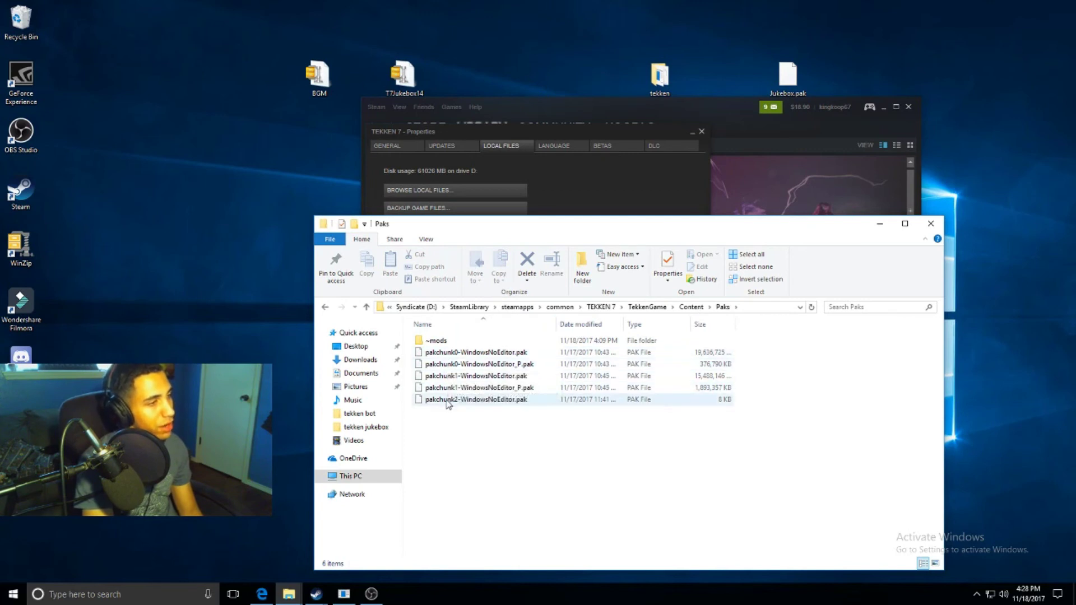
pyautogui.click(454, 341)
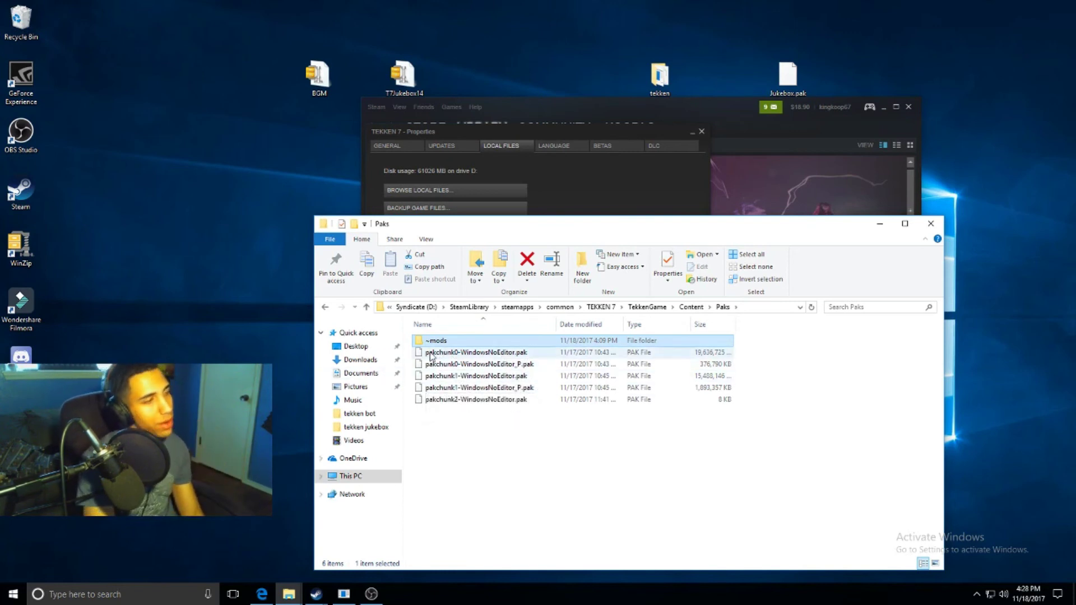
pyautogui.doubleClick(442, 343)
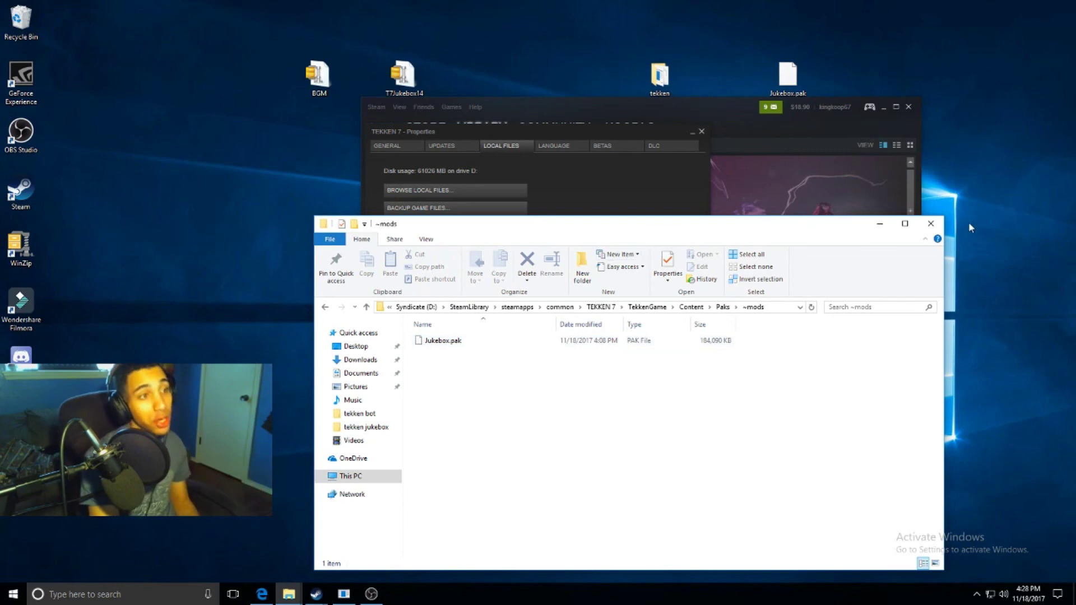
pyautogui.click(931, 224)
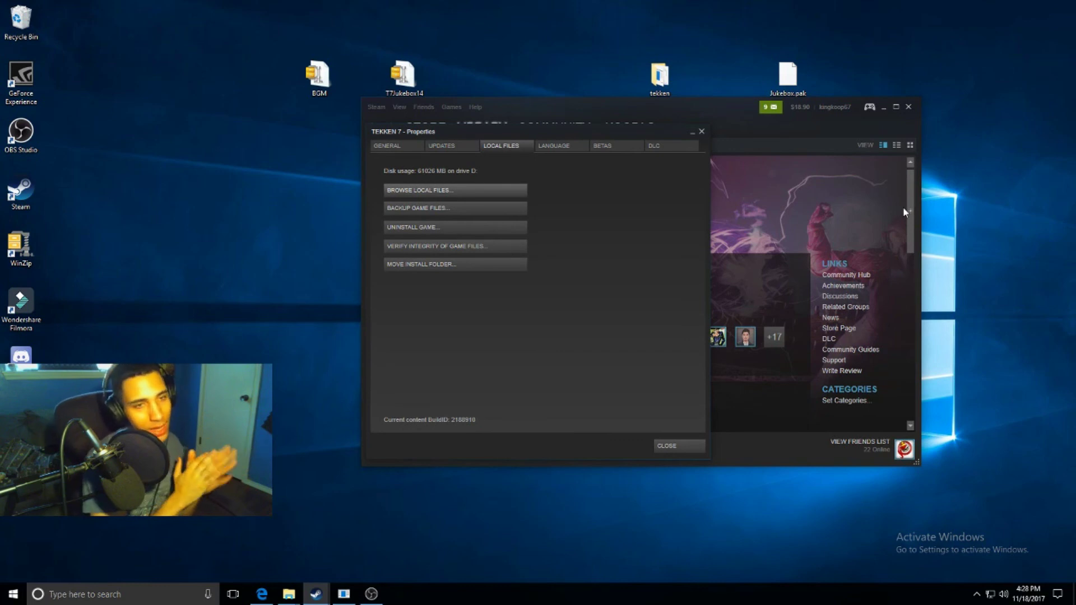
pyautogui.click(701, 132)
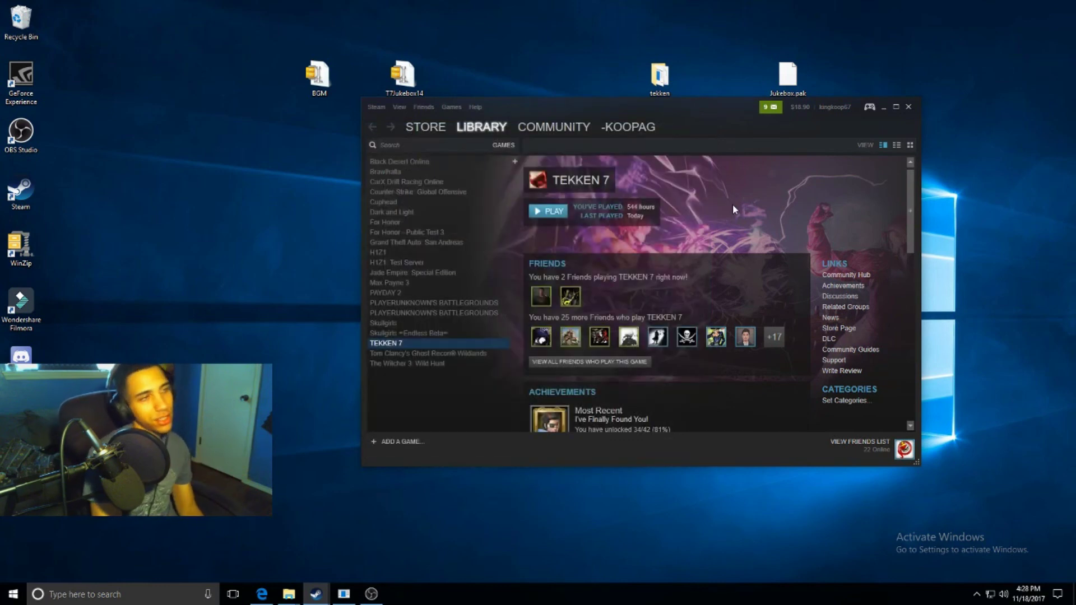